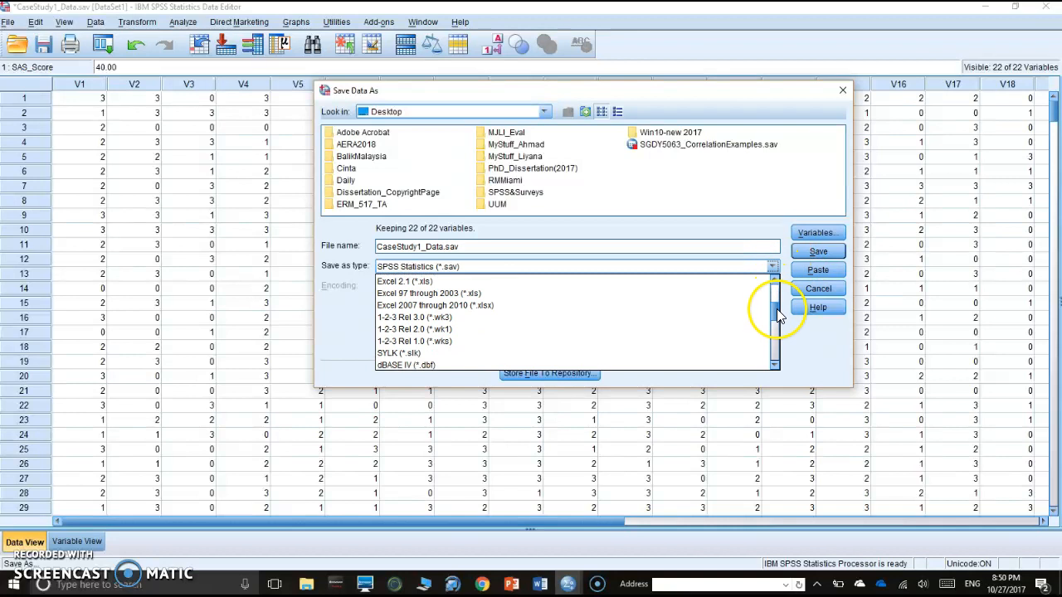
# Save the dataset to the Desktop as CaseStudy1_Data.xlsx in Excel 2007 through 2010 format, with variable names written to the spreadsheet.
pyautogui.click(487, 306)
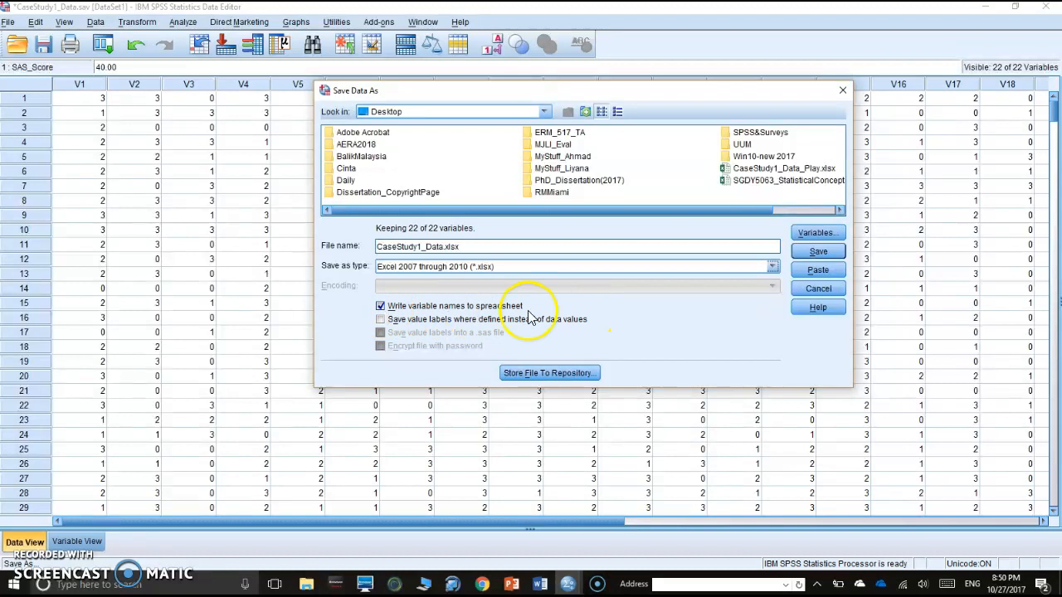
pyautogui.click(818, 253)
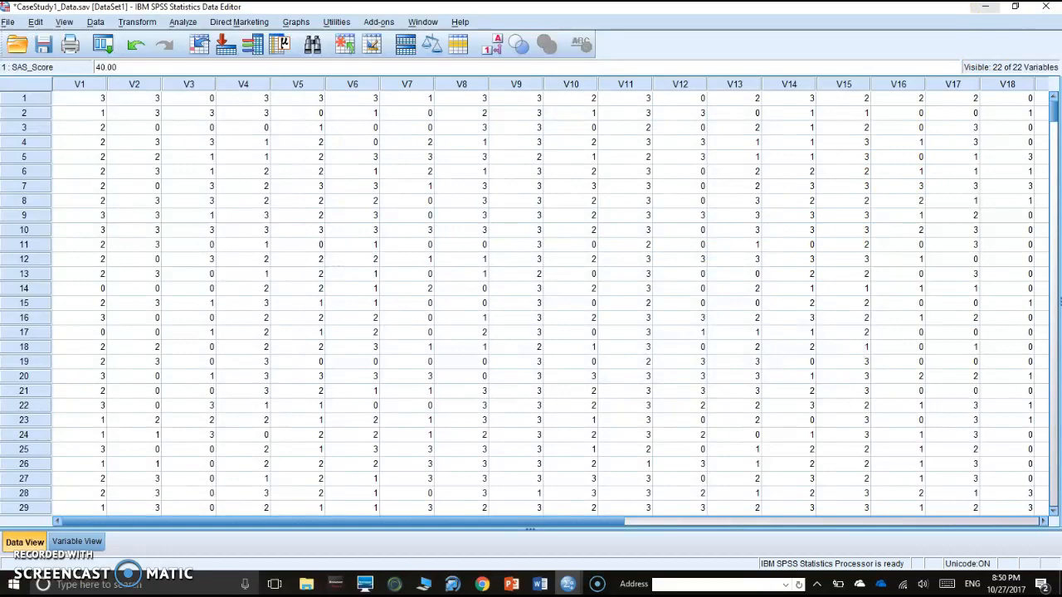
# Minimize the open windows, move the exported CaseStudy1_Data.xlsx to an empty area of the desktop and open it in Excel.
pyautogui.click(987, 8)
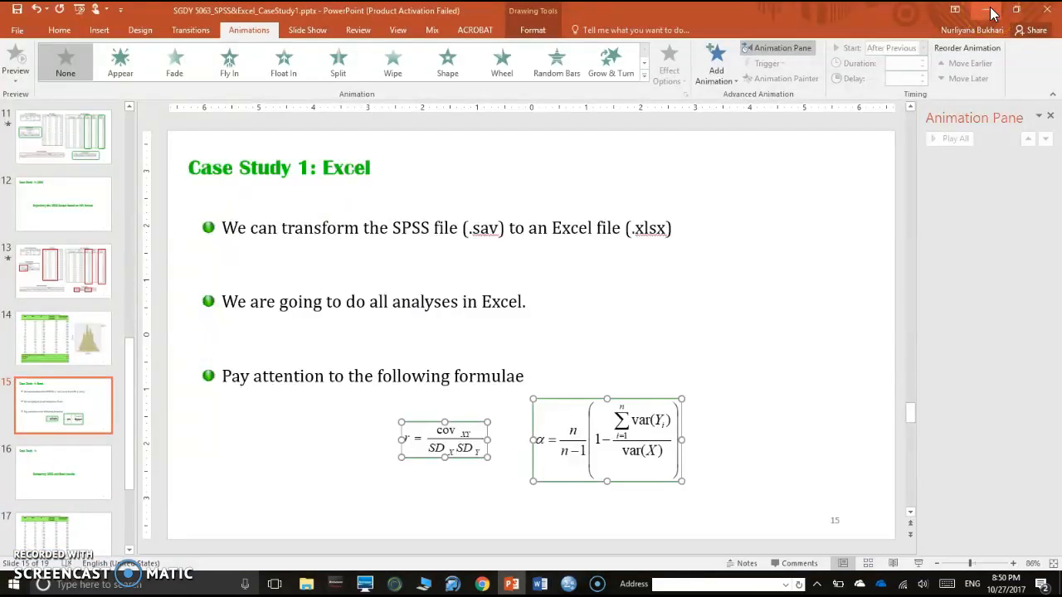
pyautogui.click(991, 12)
pyautogui.click(991, 12)
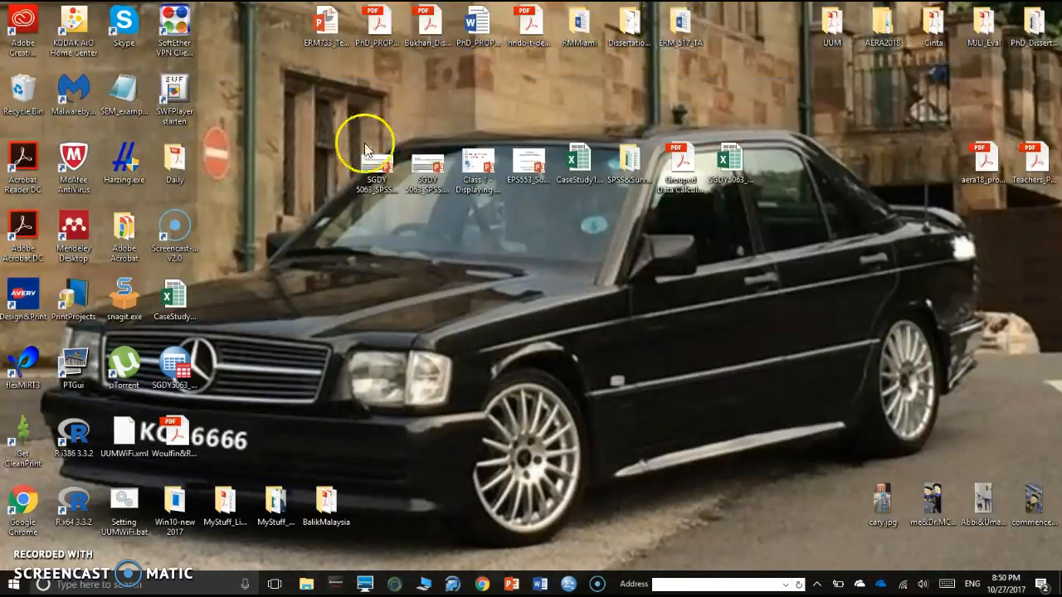
pyautogui.moveTo(188, 292); pyautogui.dragTo(332, 296)
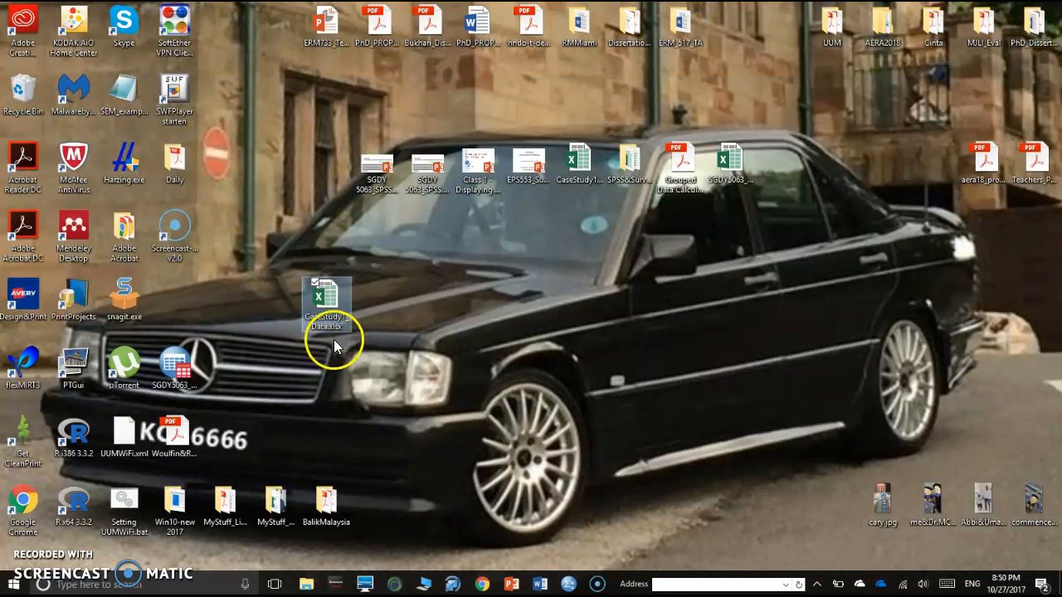
pyautogui.doubleClick(336, 296)
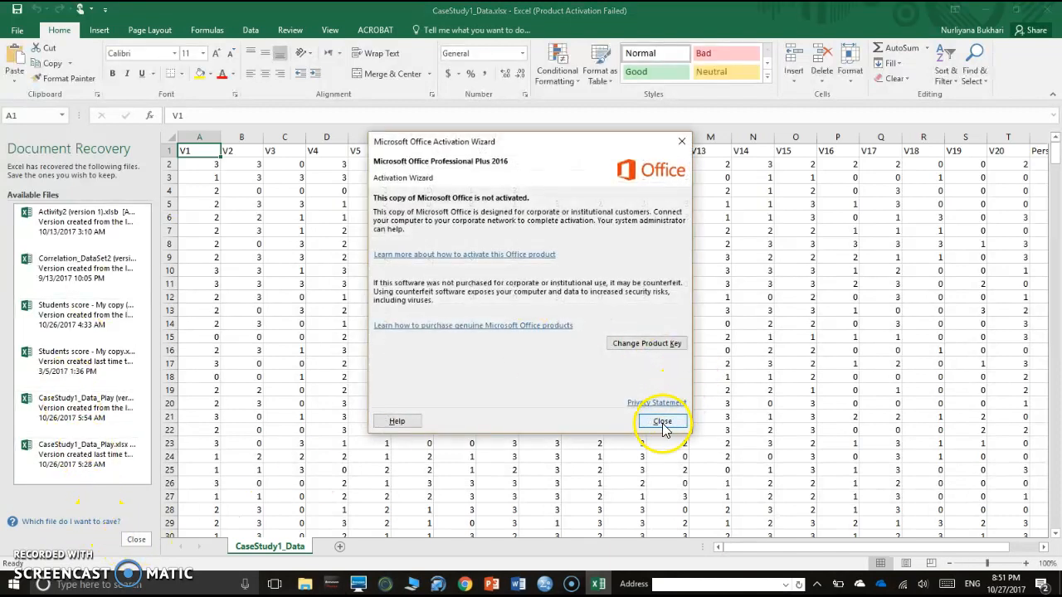
# Dismiss the Office activation notice and close Document Recovery, choosing to view the recovered files later.
pyautogui.click(662, 422)
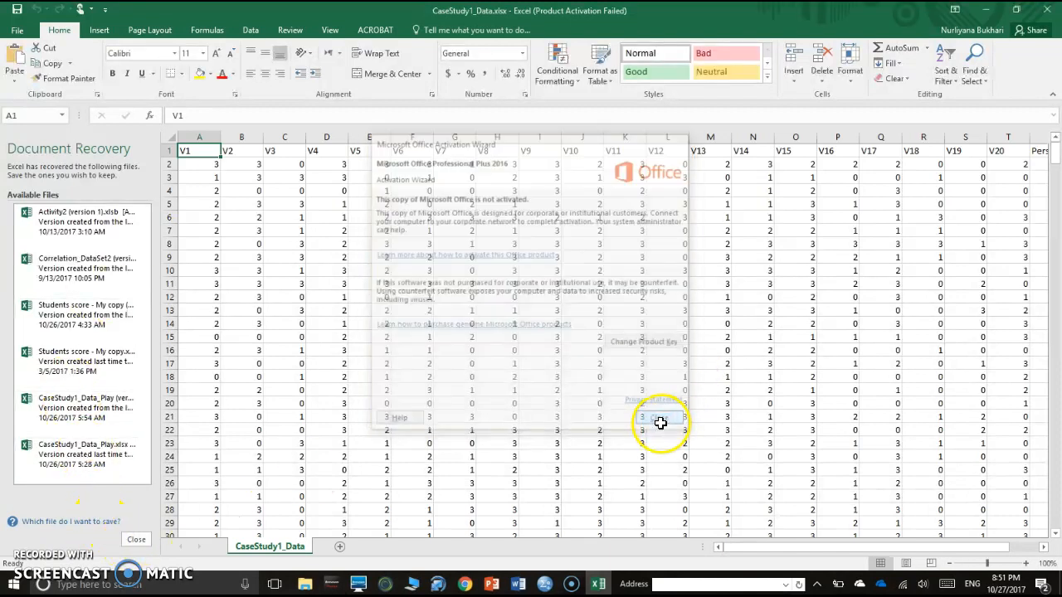
pyautogui.click(141, 542)
pyautogui.click(237, 172)
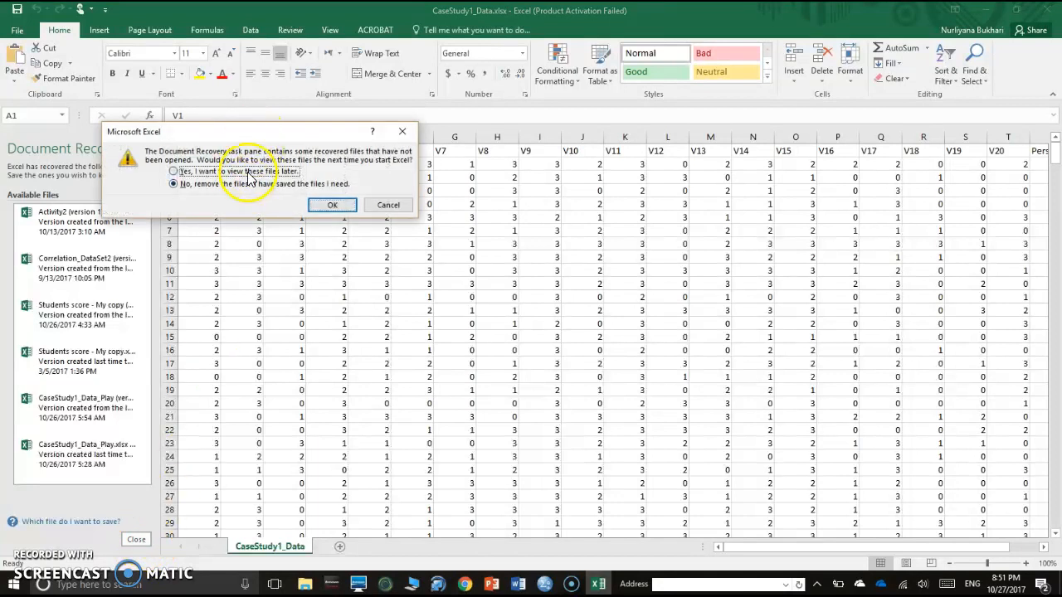
pyautogui.click(322, 206)
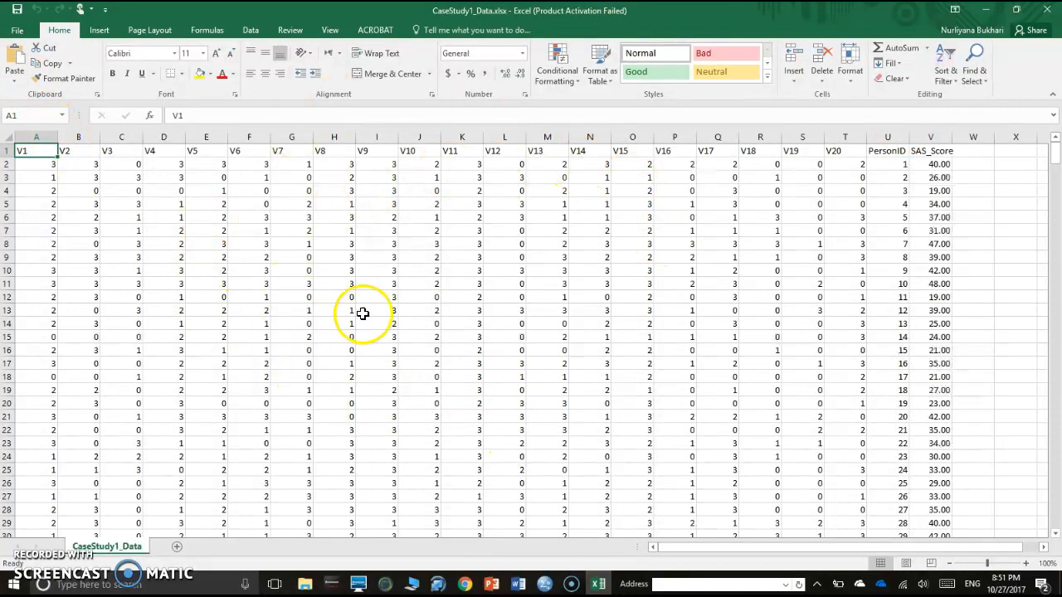
# Freeze the top row with the variable names and check that it holds while going through the data.
pyautogui.click(10, 151)
pyautogui.click(10, 165)
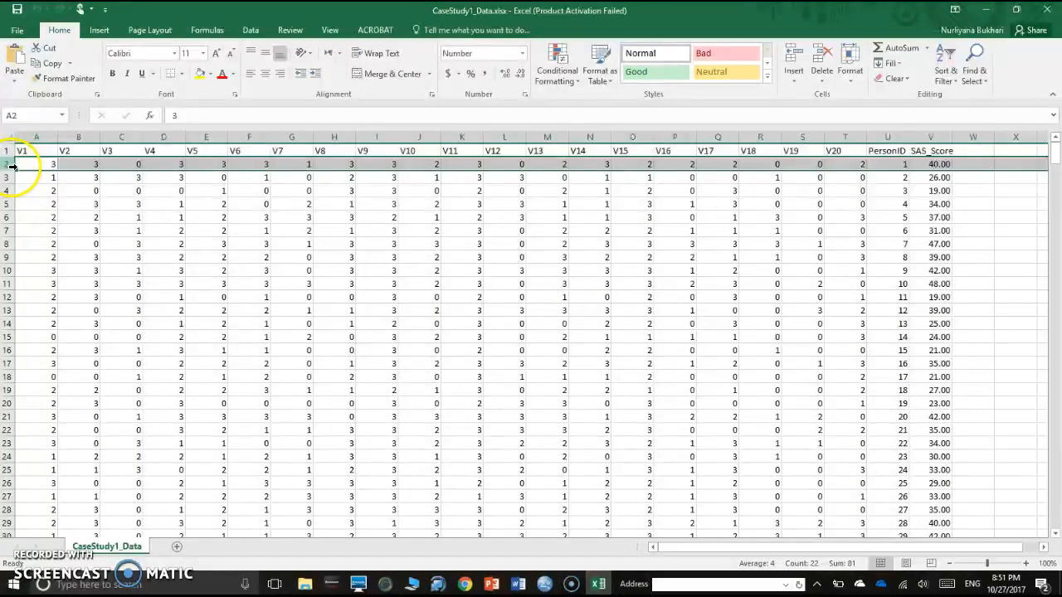
pyautogui.scroll(-1, 443, 280)
pyautogui.scroll(1, 448, 284)
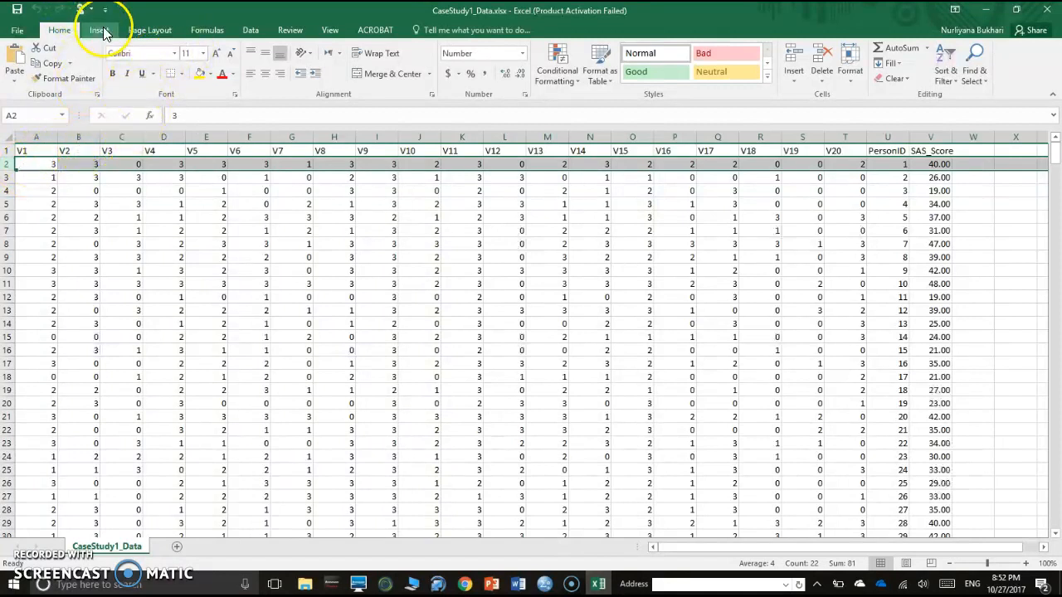
pyautogui.click(331, 31)
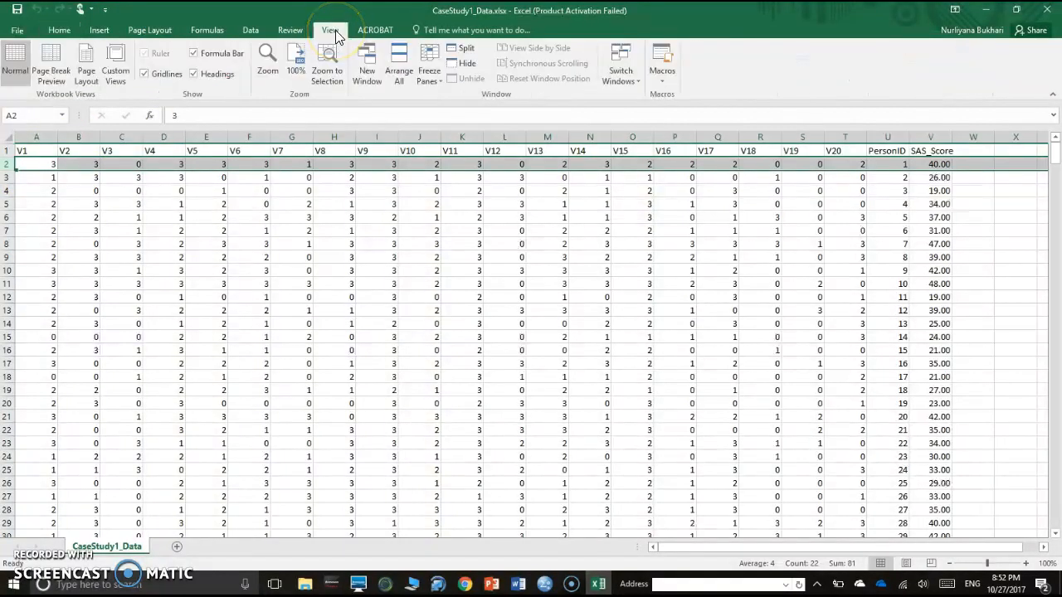
pyautogui.click(434, 75)
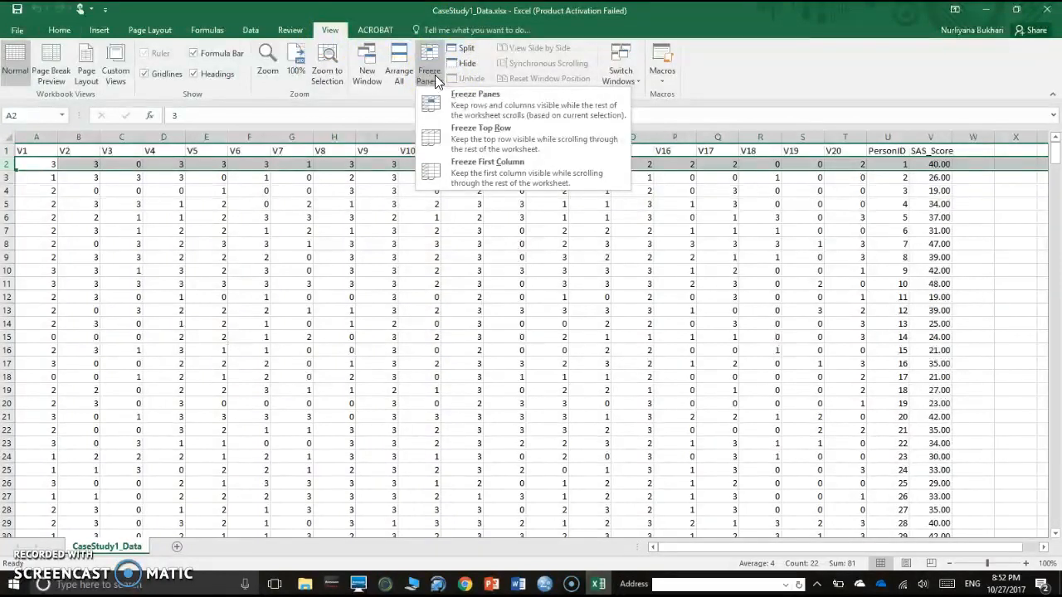
pyautogui.click(493, 138)
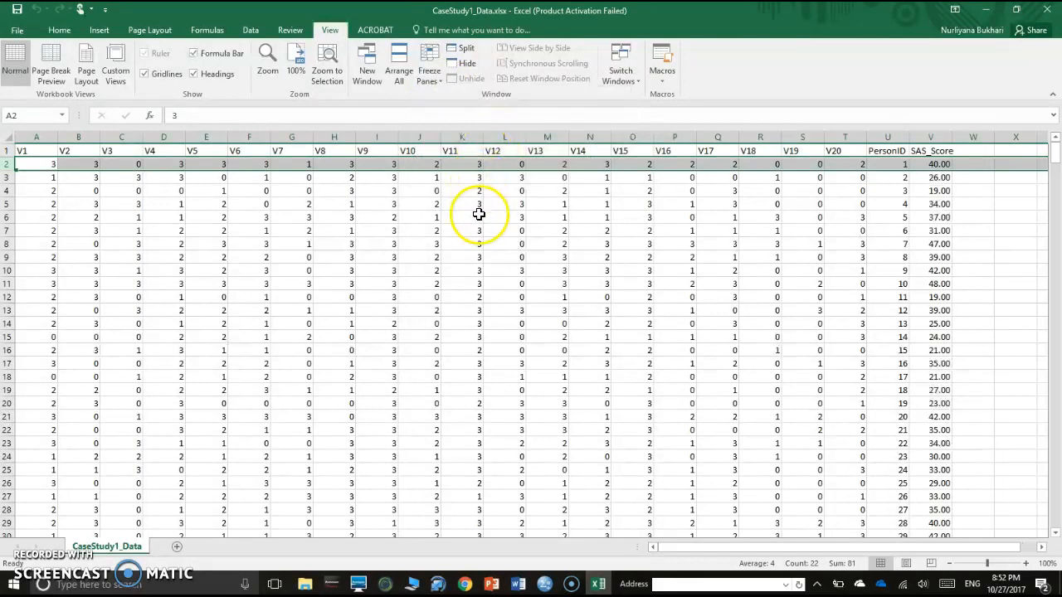
pyautogui.scroll(-6, 479, 214)
pyautogui.scroll(-4, 481, 215)
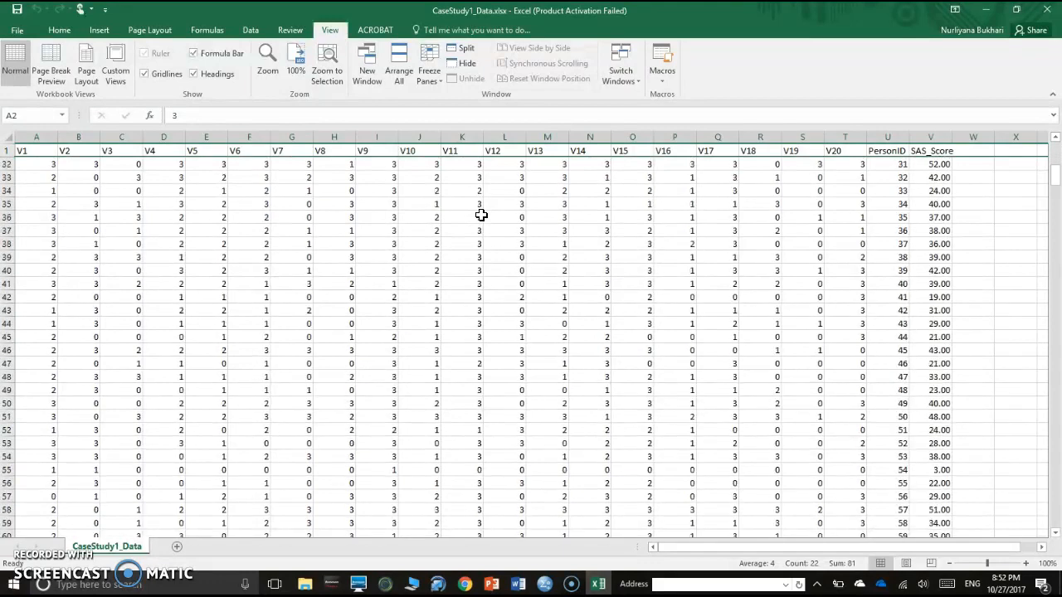
pyautogui.scroll(-1, 481, 214)
pyautogui.scroll(11, 480, 215)
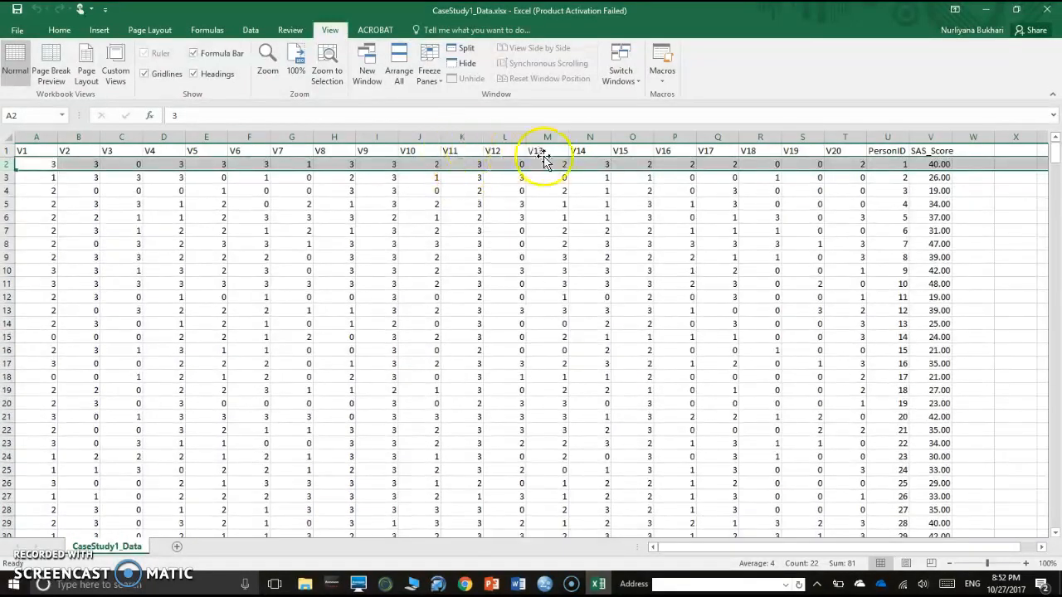
# Insert two blank columns in front of the V1 column.
pyautogui.click(30, 151)
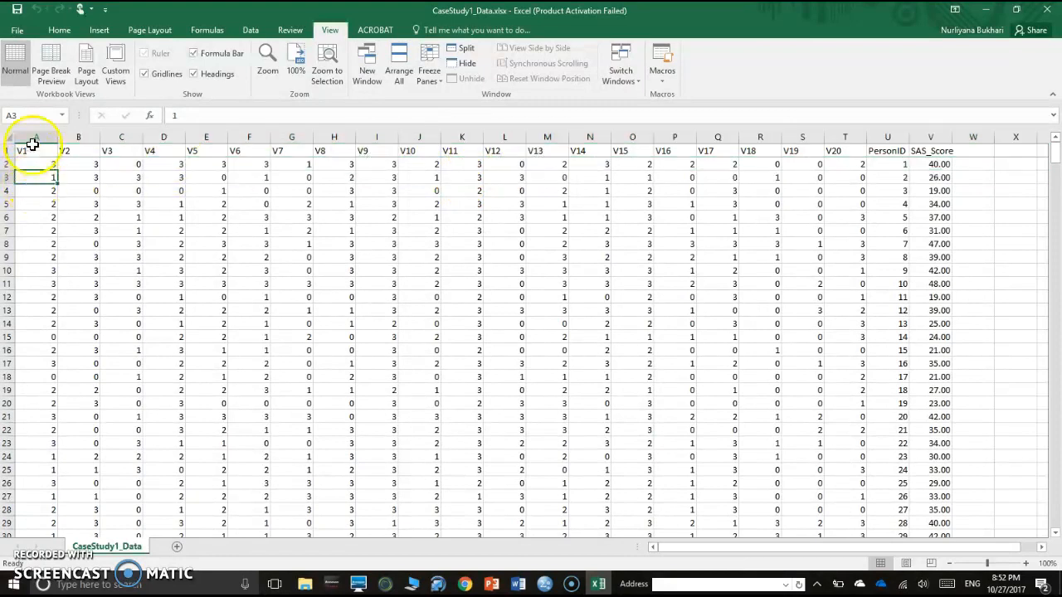
pyautogui.click(33, 134)
pyautogui.rightClick(33, 135)
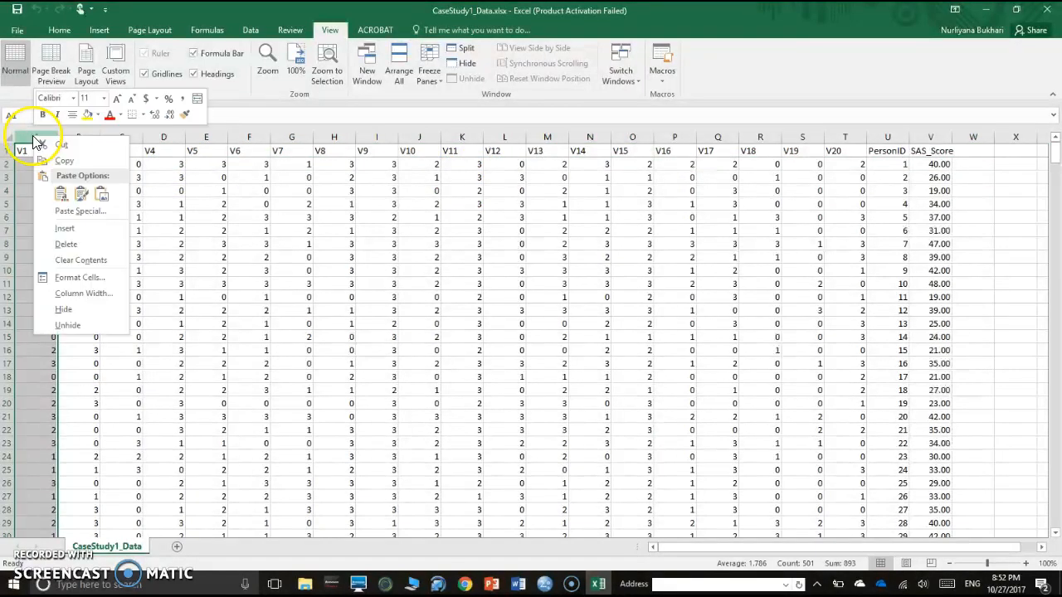
pyautogui.click(70, 209)
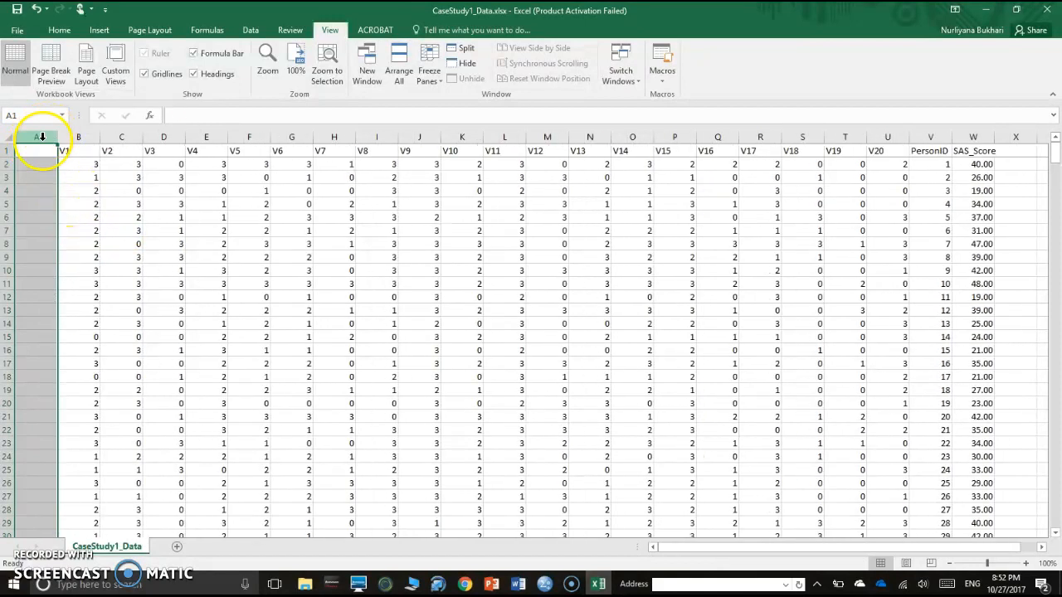
pyautogui.rightClick(41, 136)
pyautogui.click(69, 209)
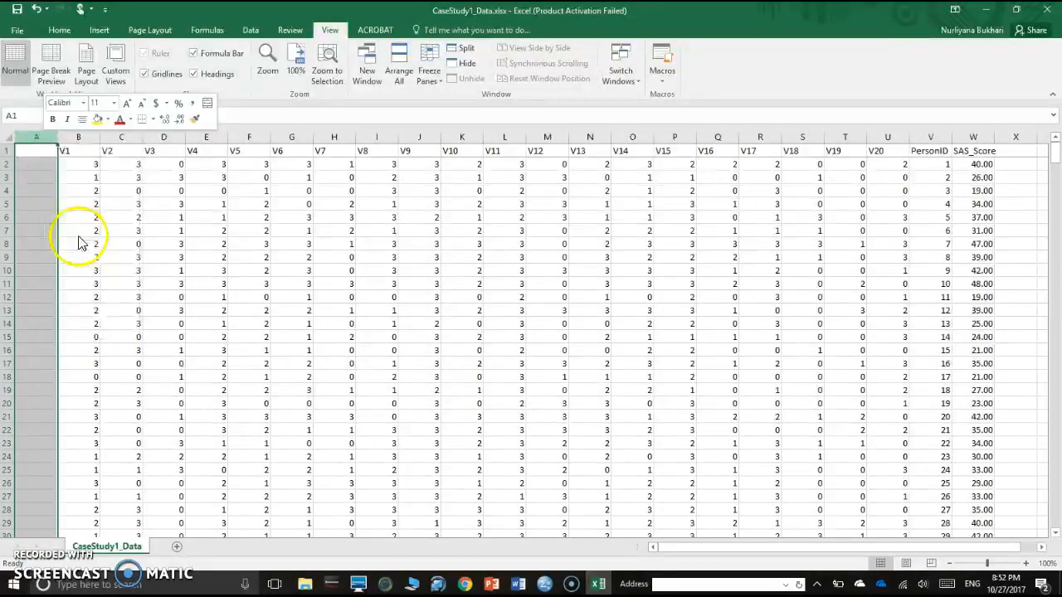
# Insert a third blank column in front of the data and delete this extra column again.
pyautogui.rightClick(46, 135)
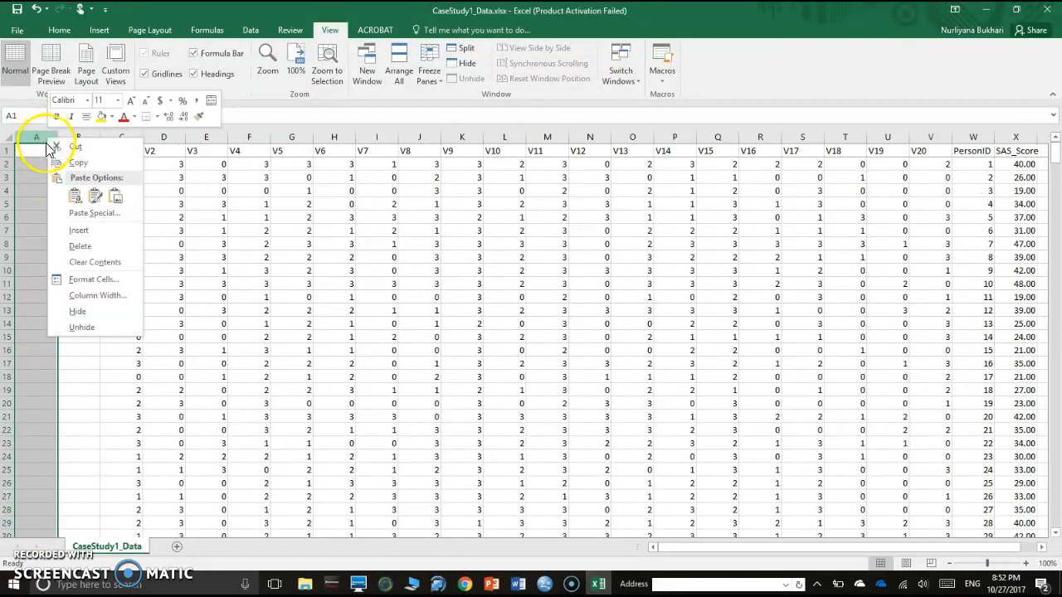
pyautogui.click(79, 232)
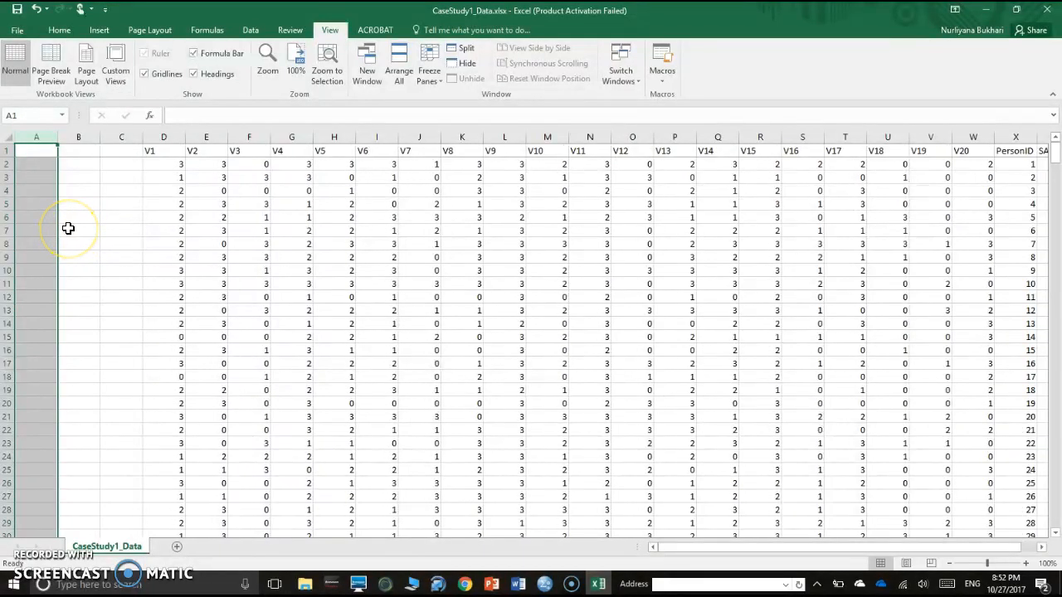
pyautogui.rightClick(53, 139)
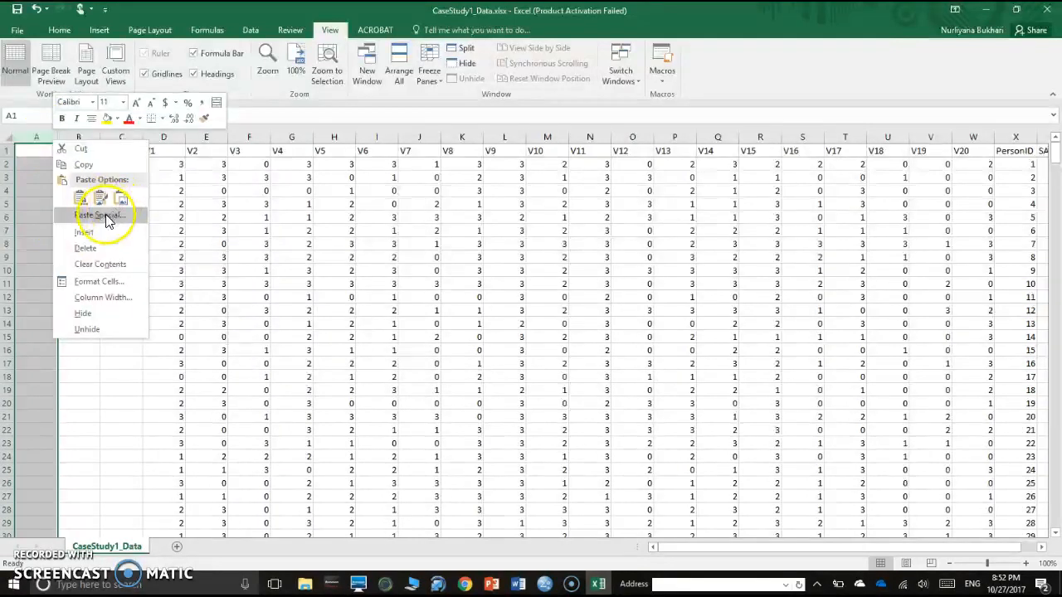
pyautogui.click(36, 141)
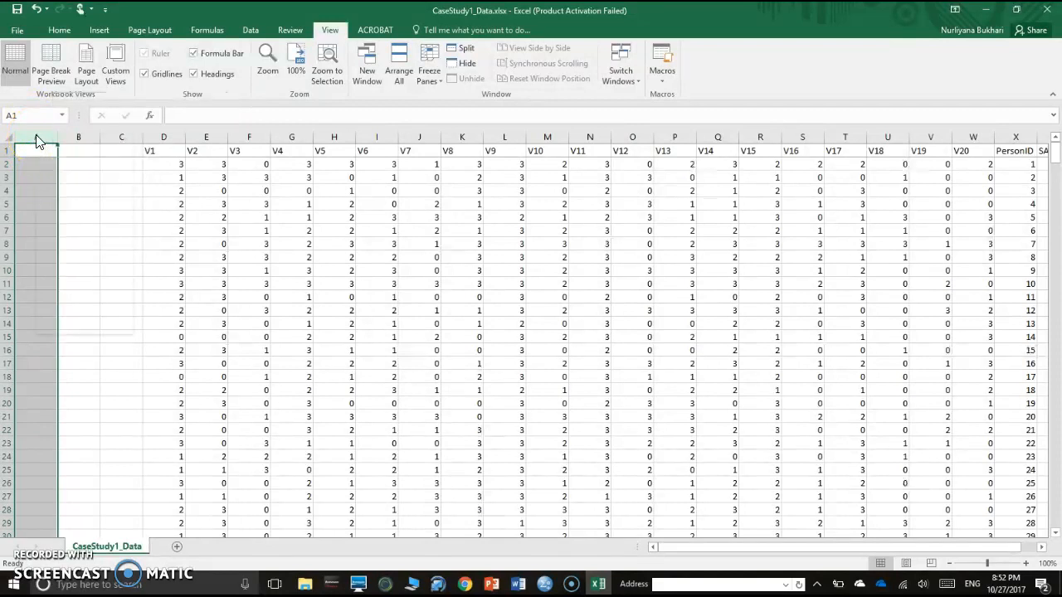
pyautogui.rightClick(35, 141)
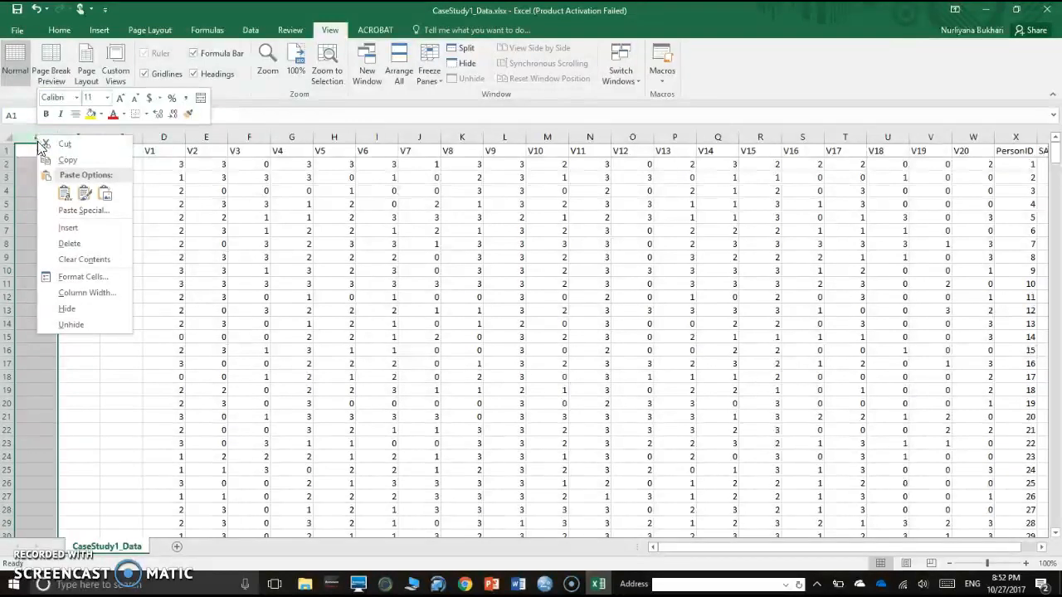
pyautogui.click(74, 243)
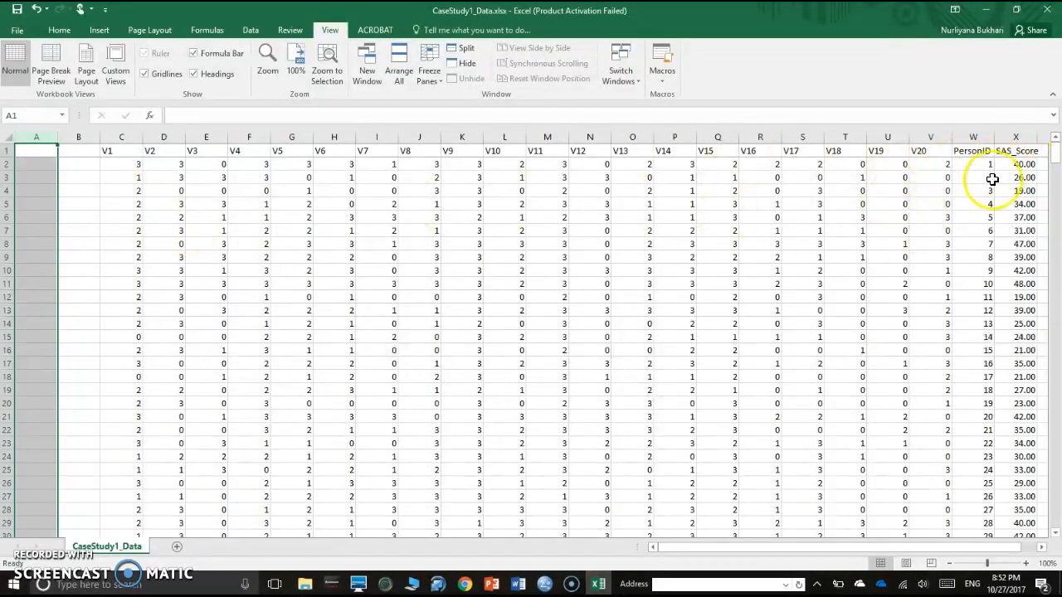
# Examine the data rows and the blank columns A and B down to the last record and the empty rows below it.
pyautogui.scroll(-7, 627, 323)
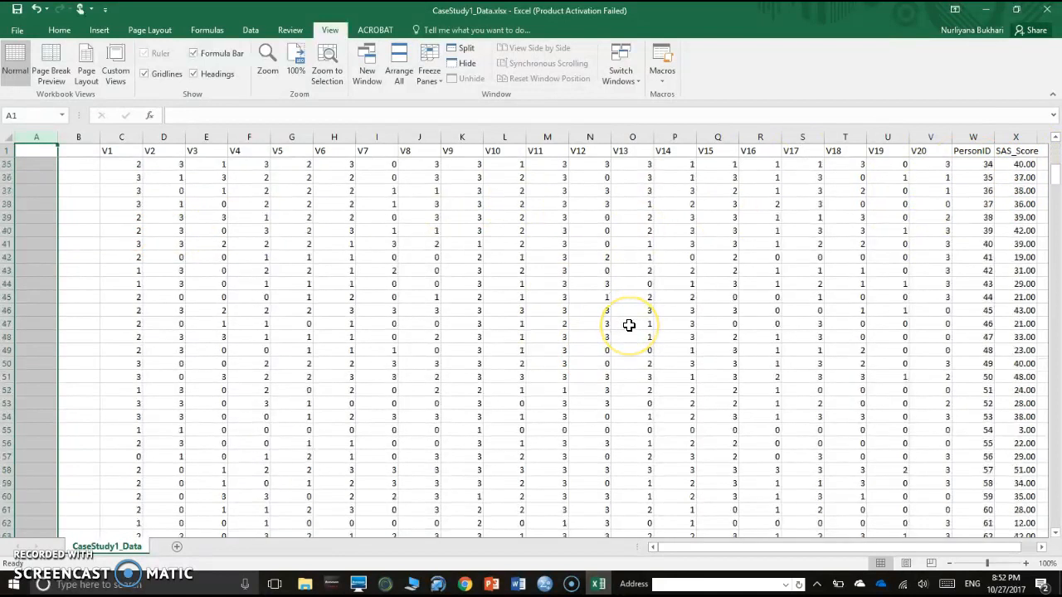
pyautogui.scroll(7, 629, 326)
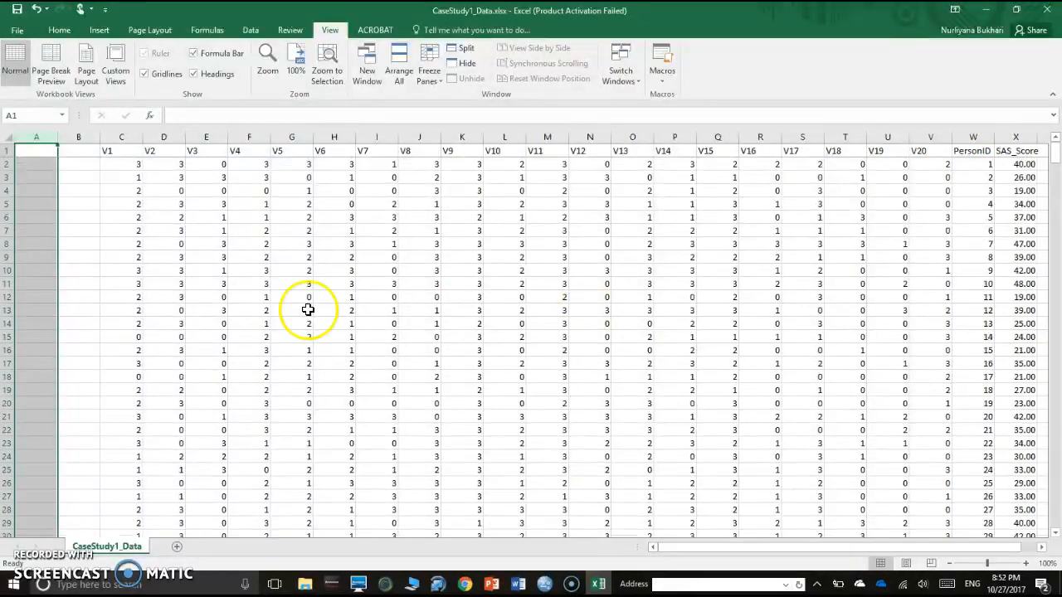
pyautogui.click(72, 202)
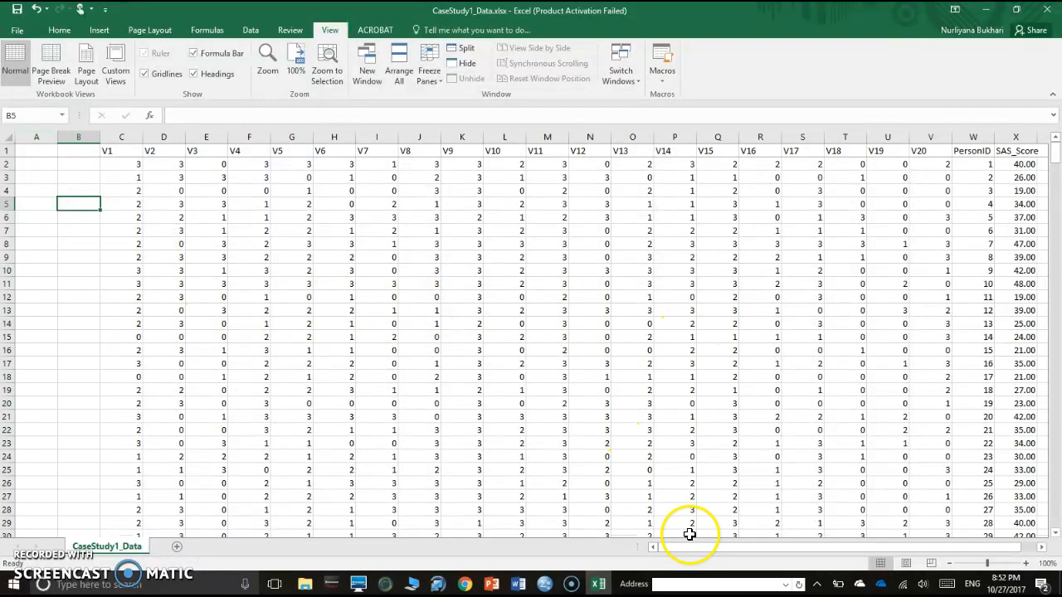
pyautogui.moveTo(692, 550)
pyautogui.mouseDown()
pyautogui.moveTo(745, 550)
pyautogui.moveTo(687, 550)
pyautogui.mouseUp()
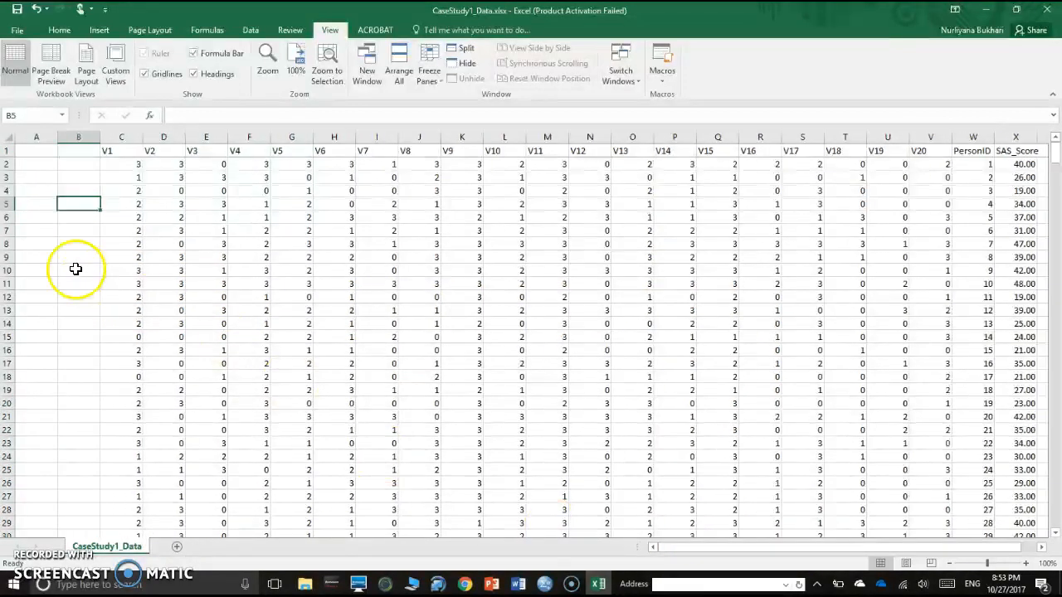
pyautogui.click(39, 204)
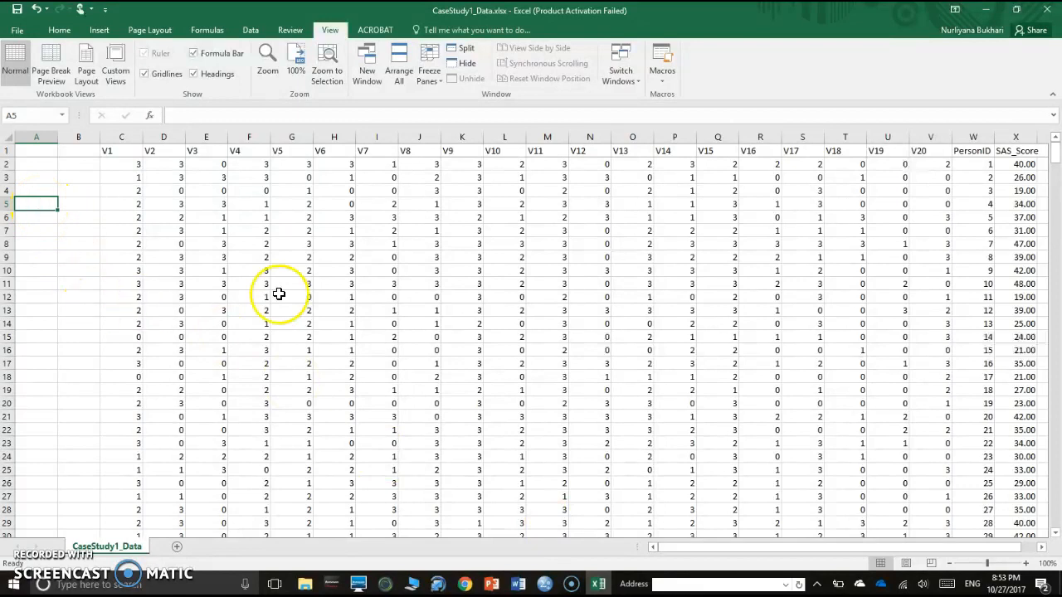
pyautogui.moveTo(1057, 163); pyautogui.dragTo(1052, 519)
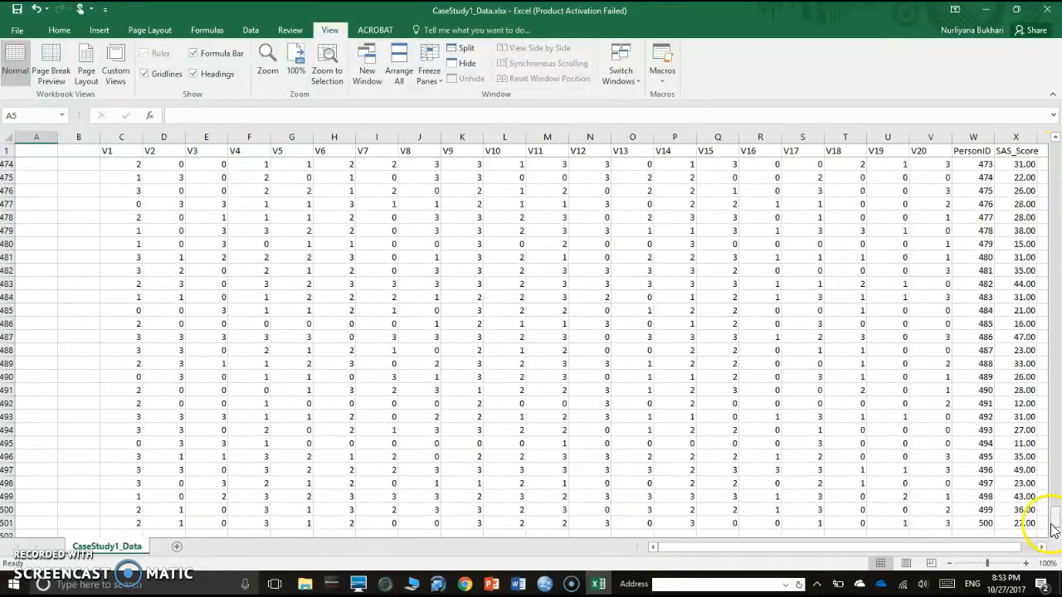
pyautogui.click(979, 522)
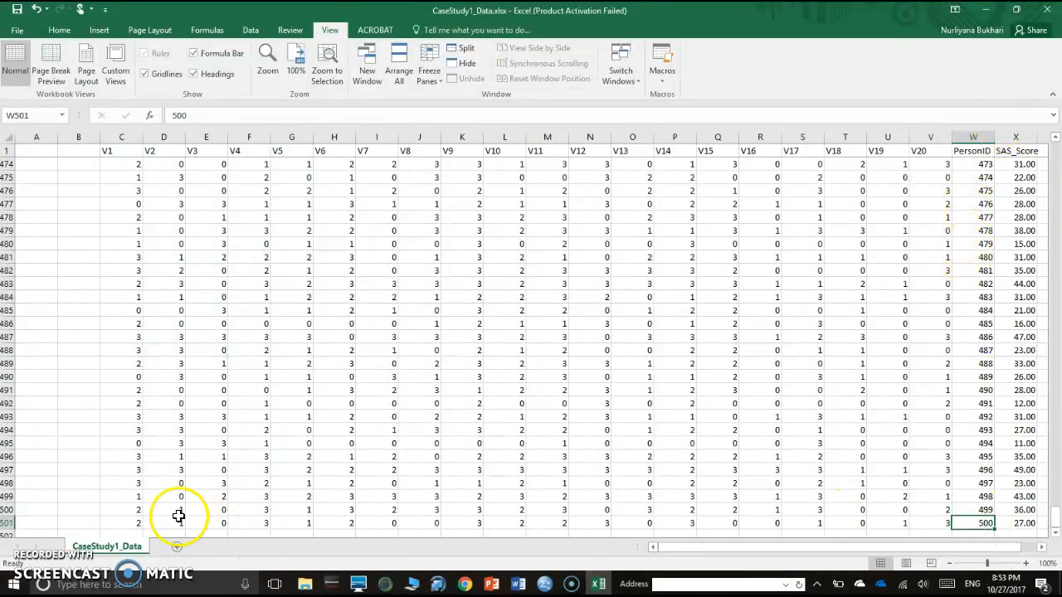
pyautogui.click(84, 524)
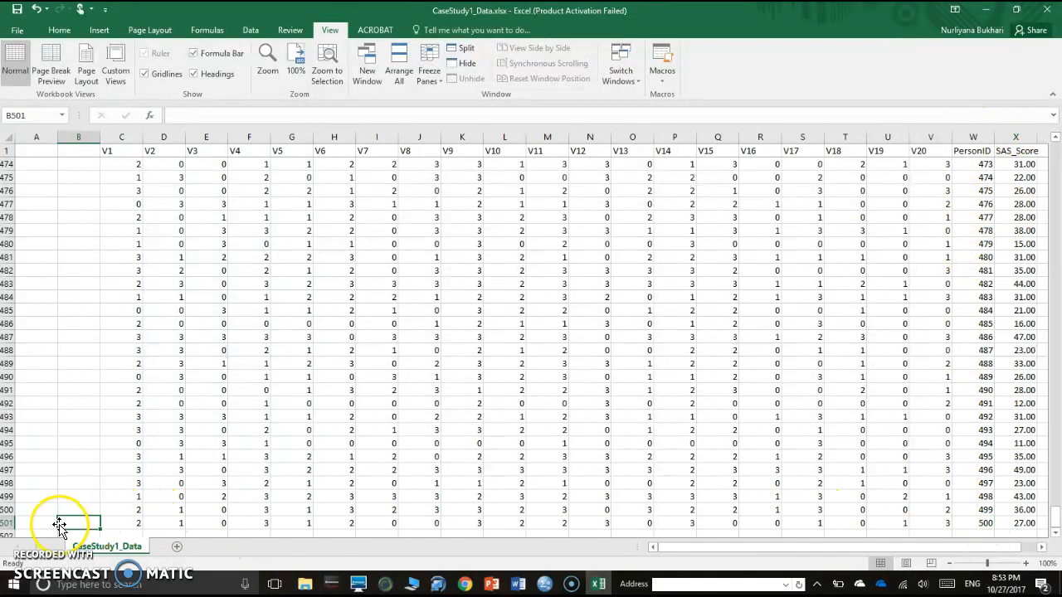
pyautogui.scroll(-2, 75, 514)
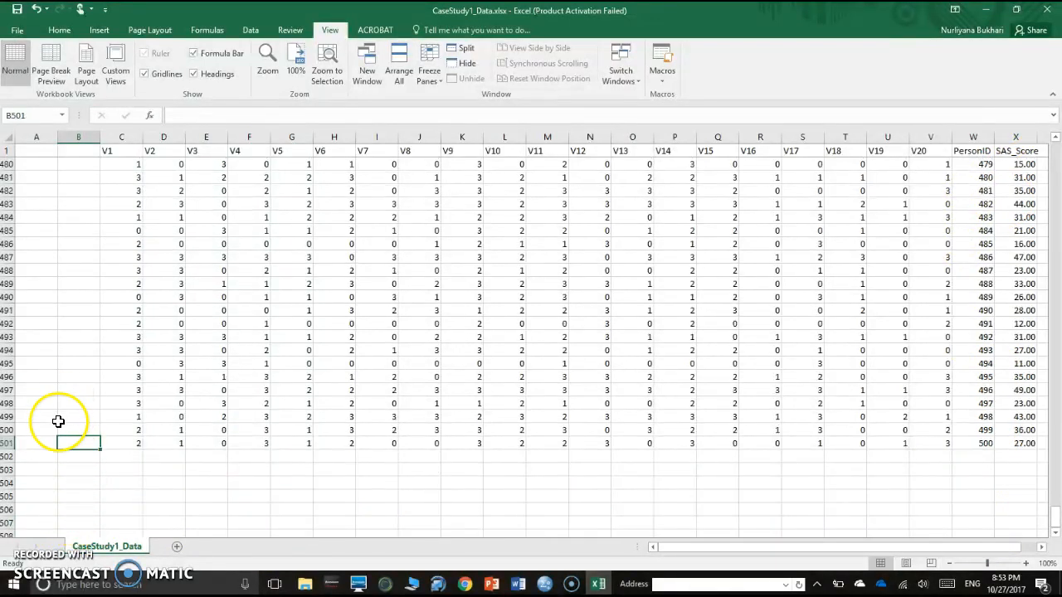
# Paste the copied correlation and alpha formula pictures at cell A488 and stack them with the correlation formula above the alpha formula.
pyautogui.click(32, 268)
pyautogui.rightClick(32, 270)
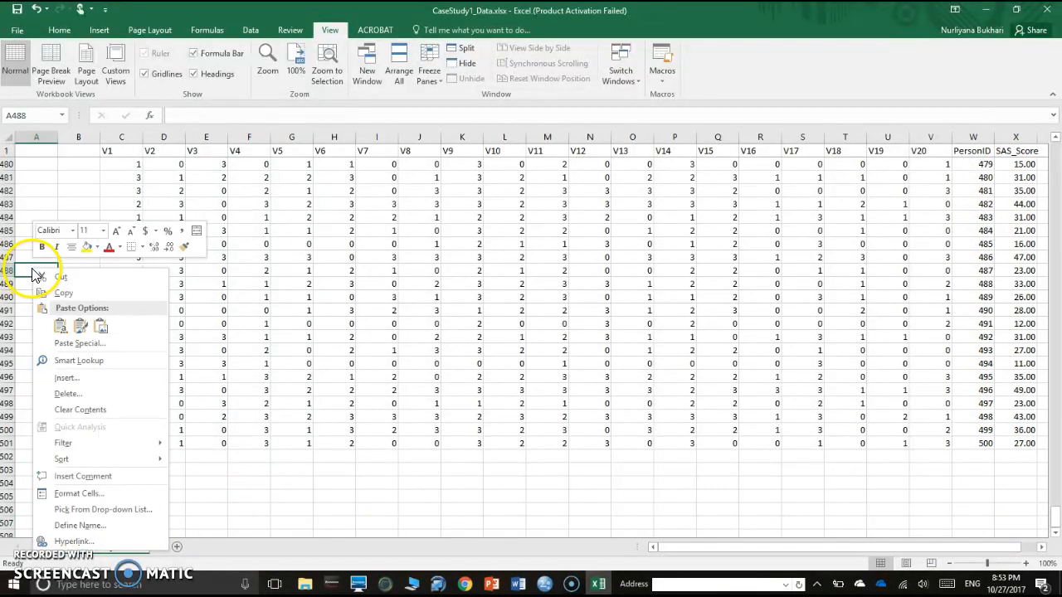
pyautogui.click(55, 330)
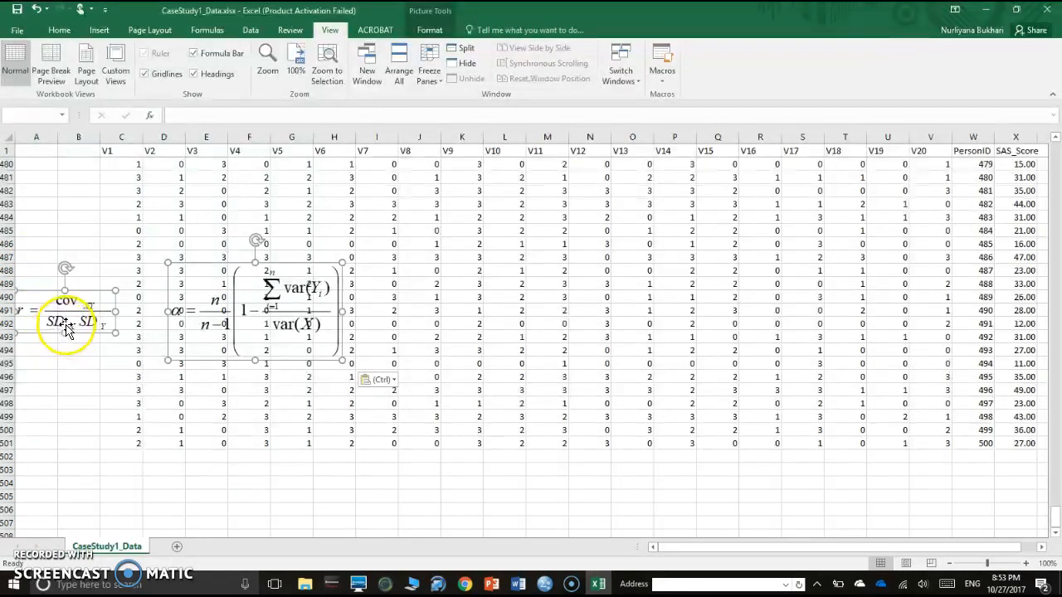
pyautogui.moveTo(83, 308); pyautogui.dragTo(106, 225)
pyautogui.moveTo(248, 266); pyautogui.dragTo(103, 305)
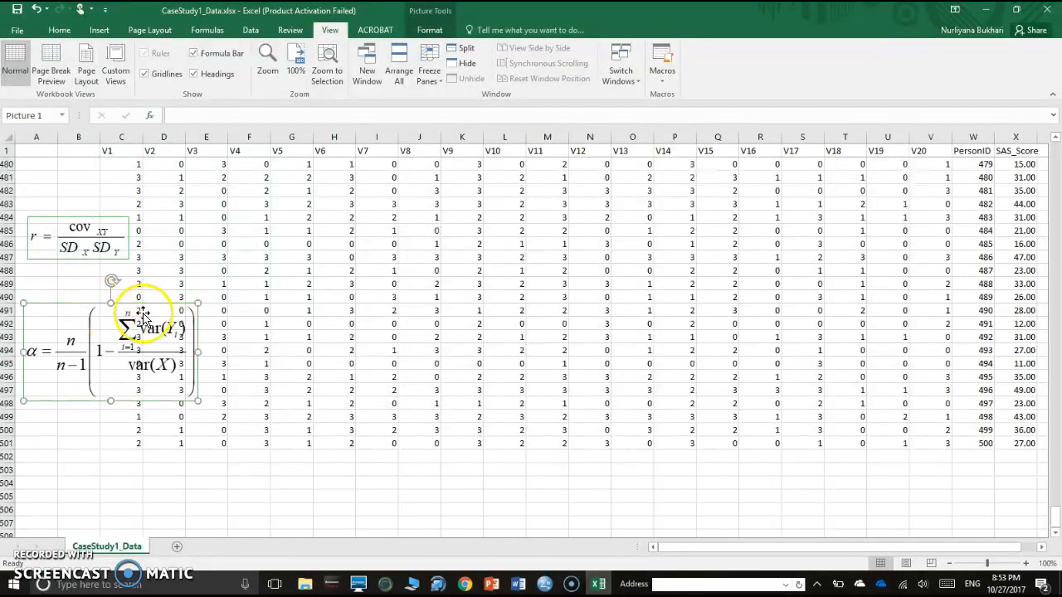
# Shrink the alpha formula picture to about the width of the correlation formula above it, mostly within blank columns A and B.
pyautogui.moveTo(199, 402); pyautogui.dragTo(88, 357)
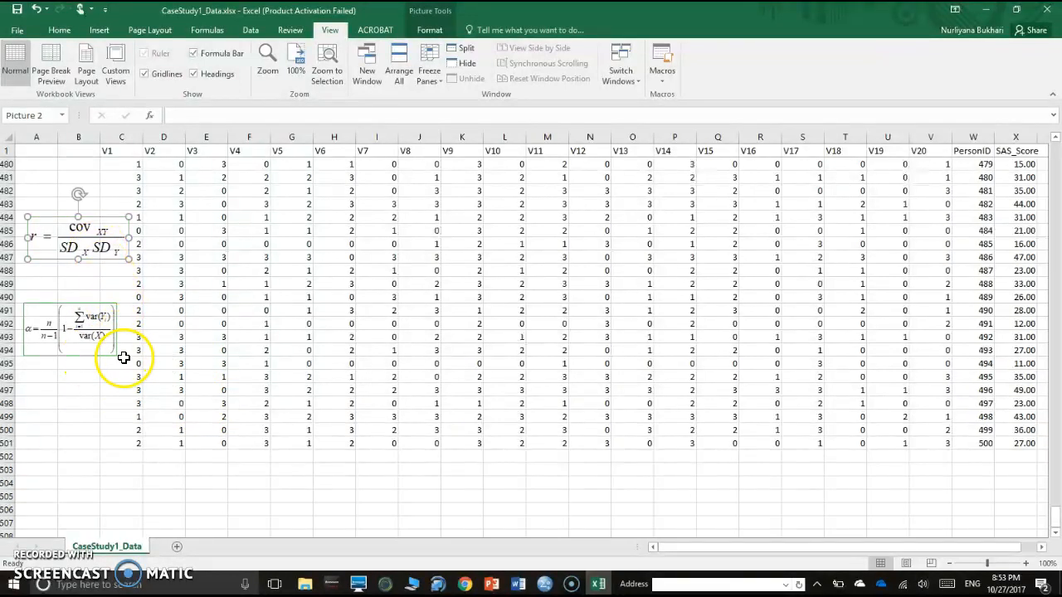
pyautogui.moveTo(116, 357); pyautogui.dragTo(129, 364)
pyautogui.click(103, 258)
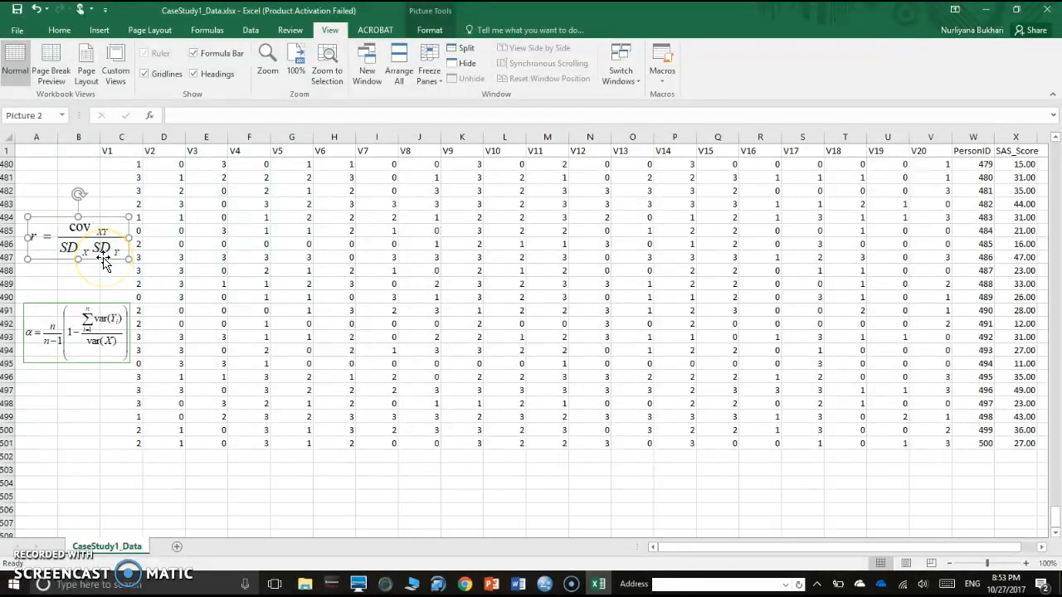
pyautogui.click(106, 316)
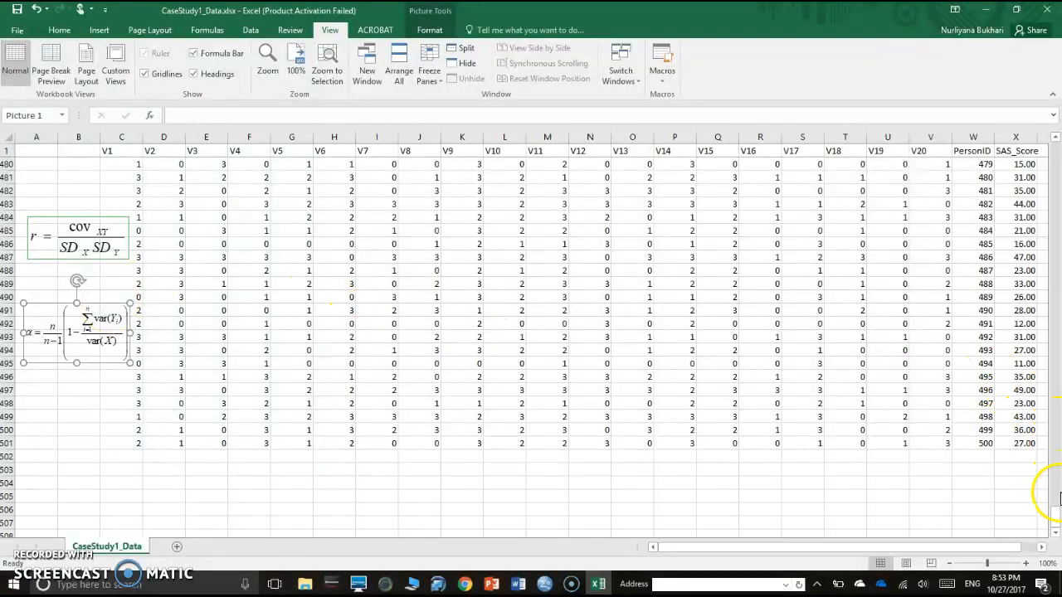
pyautogui.moveTo(1055, 521)
pyautogui.mouseDown()
pyautogui.moveTo(1055, 155)
pyautogui.moveTo(1050, 516)
pyautogui.mouseUp()
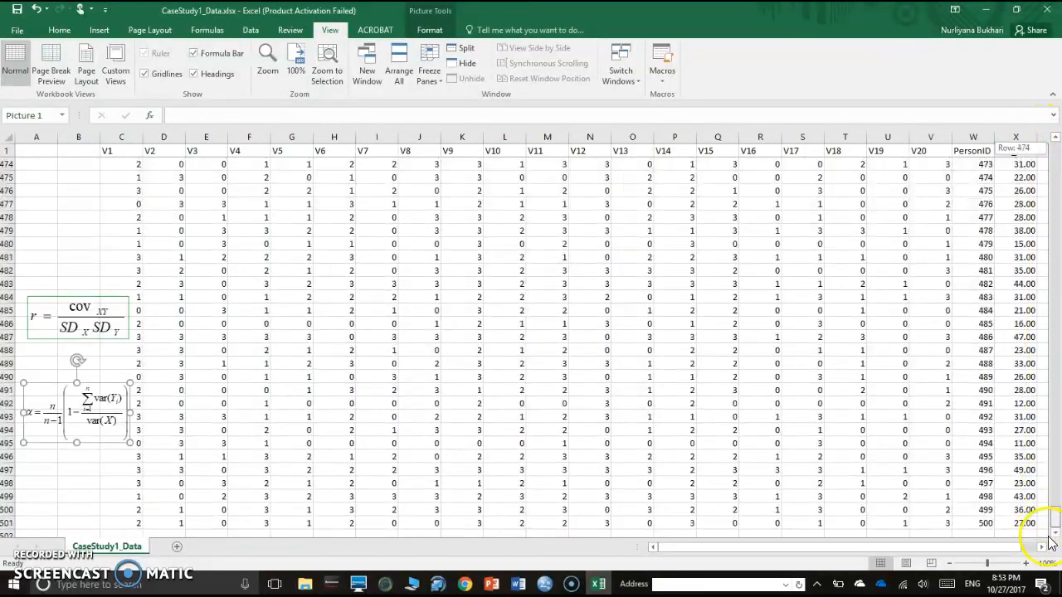